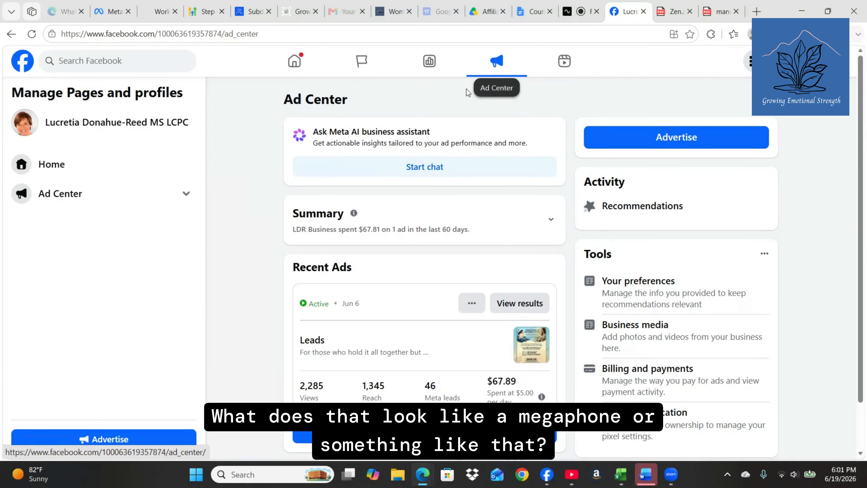
scroll(410, 243, "down", 2)
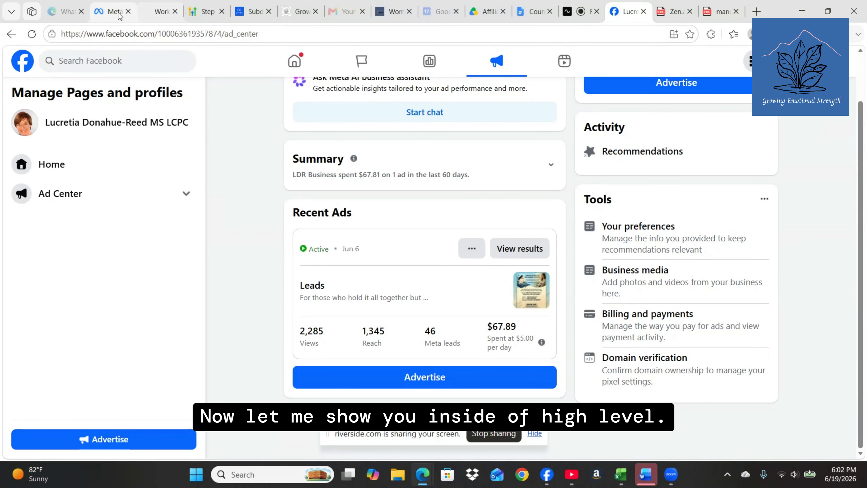
Step: Bring up the HighLevel sub-account dashboard in the Work tab and scroll down its sidebar
left_click(161, 11)
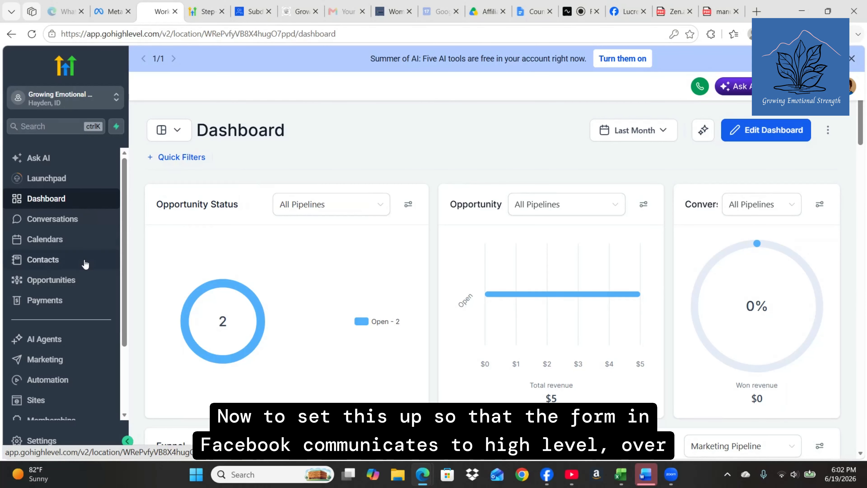
scroll(85, 265, "down", 3)
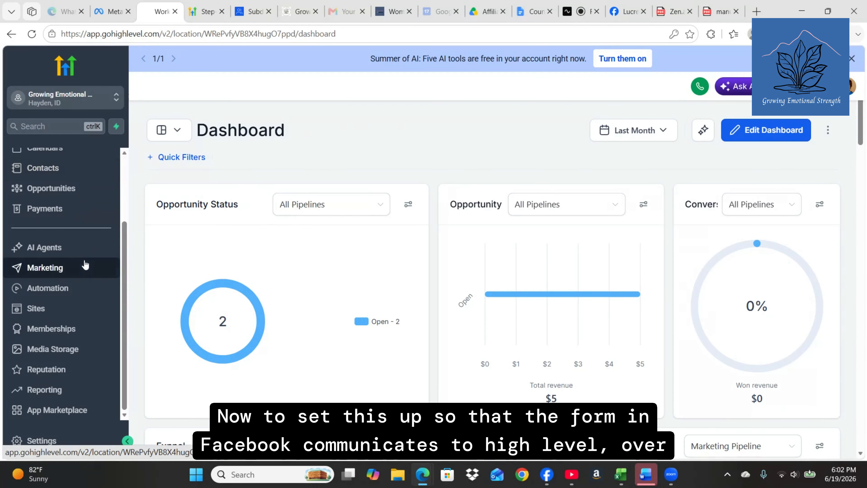
Step: Go to Settings > Integrations and browse the app grid showing Facebook connected to Growing Emotional Strength
left_click(52, 441)
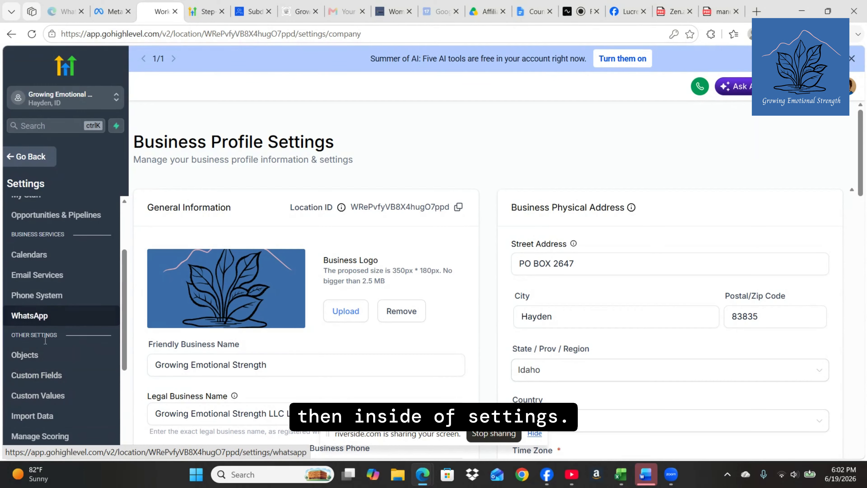
scroll(45, 340, "down", 3)
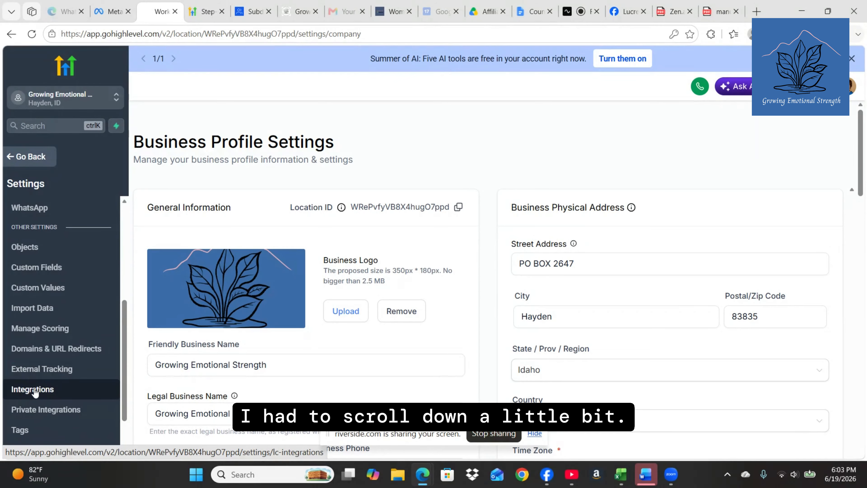
left_click(34, 390)
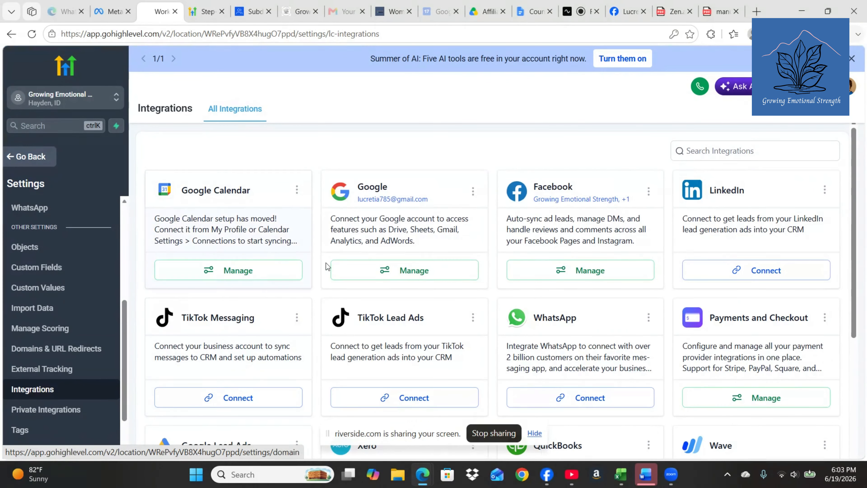
scroll(415, 307, "down", 15)
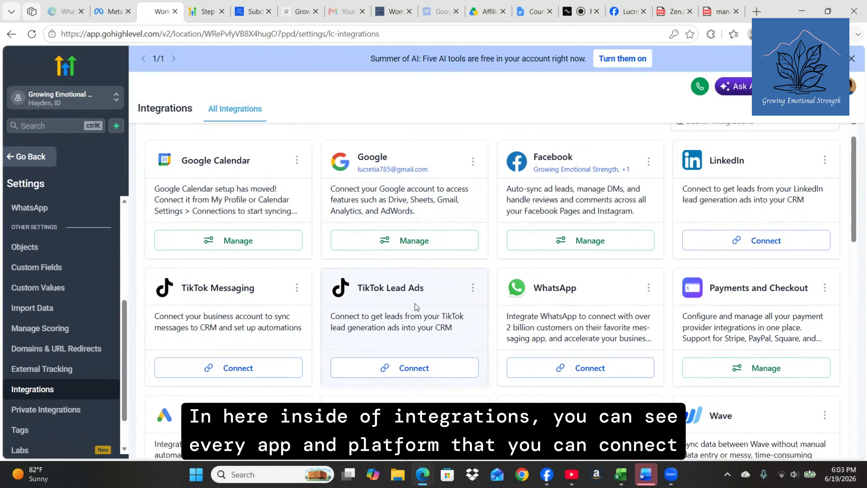
scroll(415, 304, "down", 15)
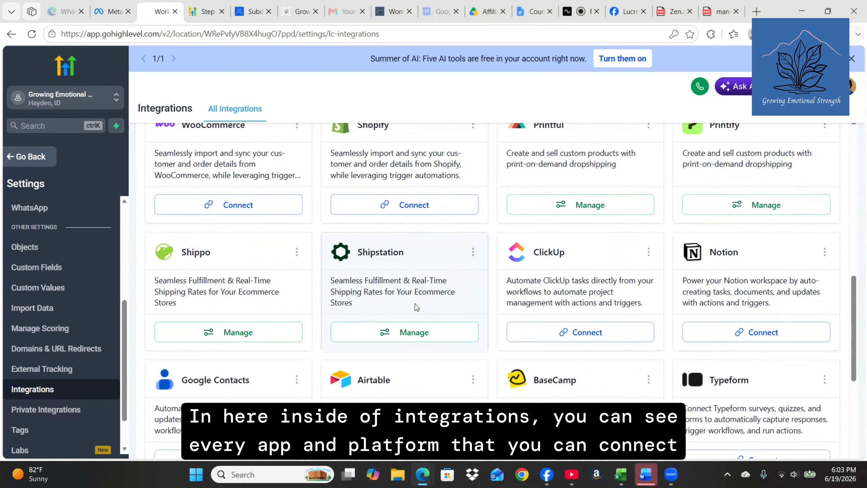
scroll(415, 303, "up", 15)
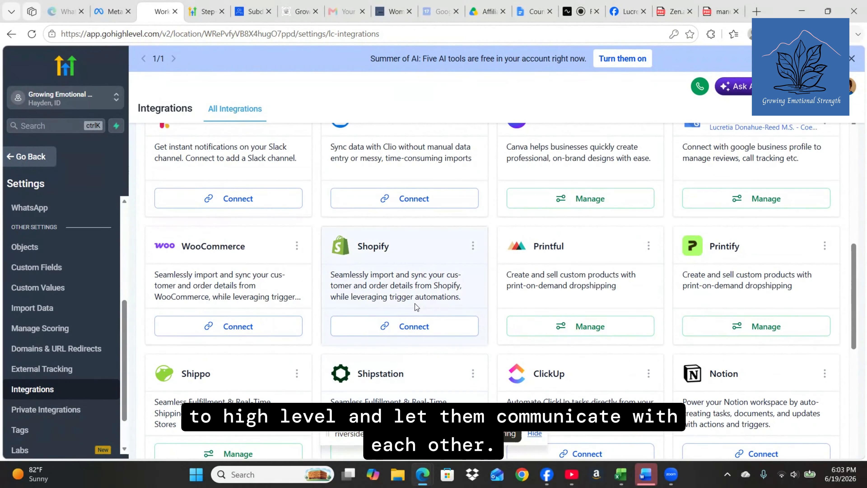
scroll(415, 307, "up", 10)
scroll(415, 308, "up", 3)
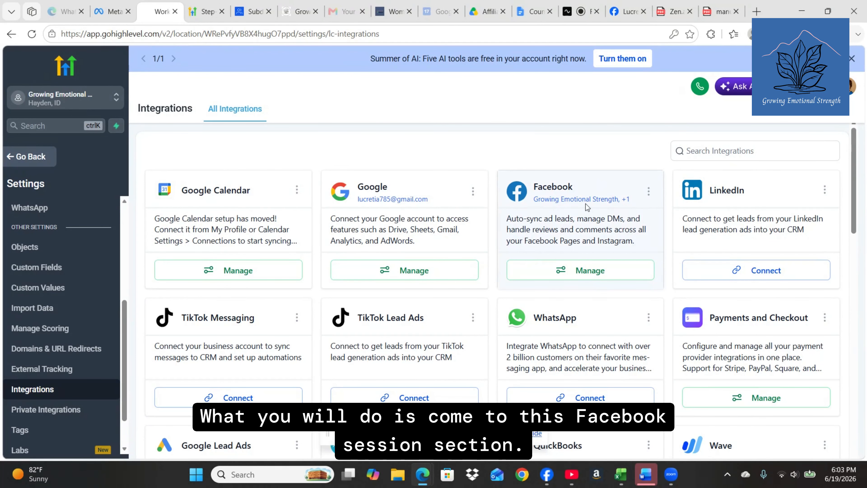
left_click(582, 273)
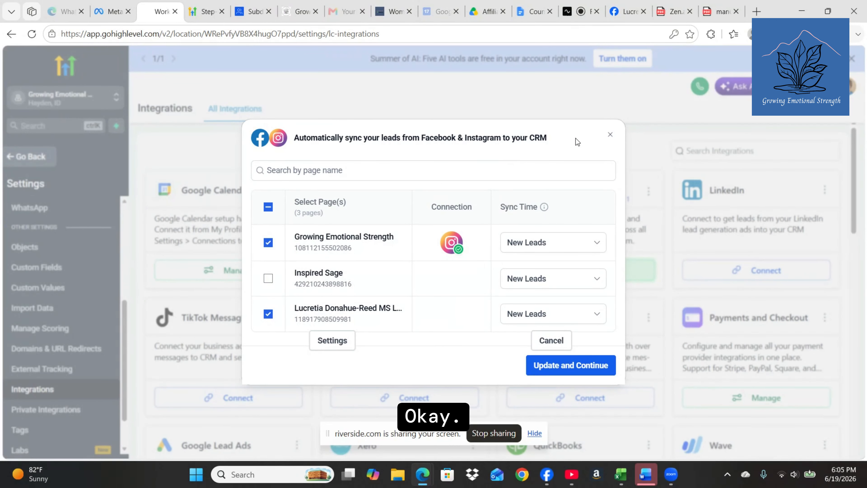
left_click(610, 135)
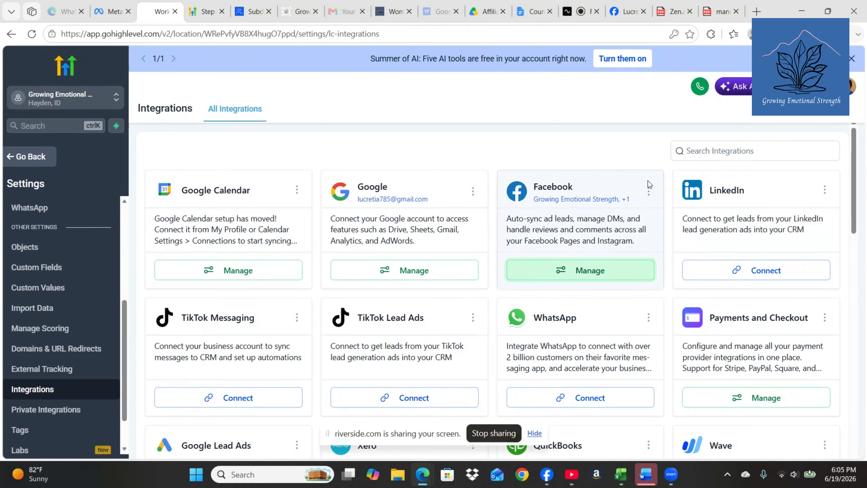
Step: Open Facebook Form Field Mapping and select the second page to list Counseling Form and Becoming Calm Lead
left_click(648, 191)
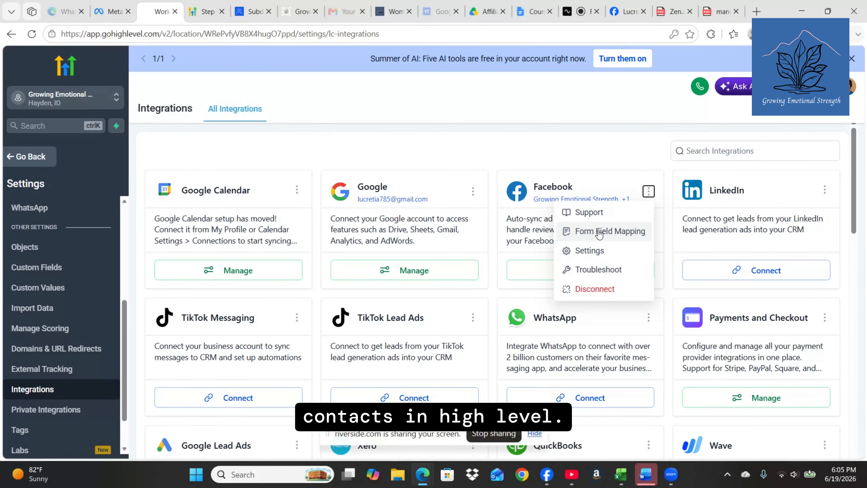
left_click(601, 231)
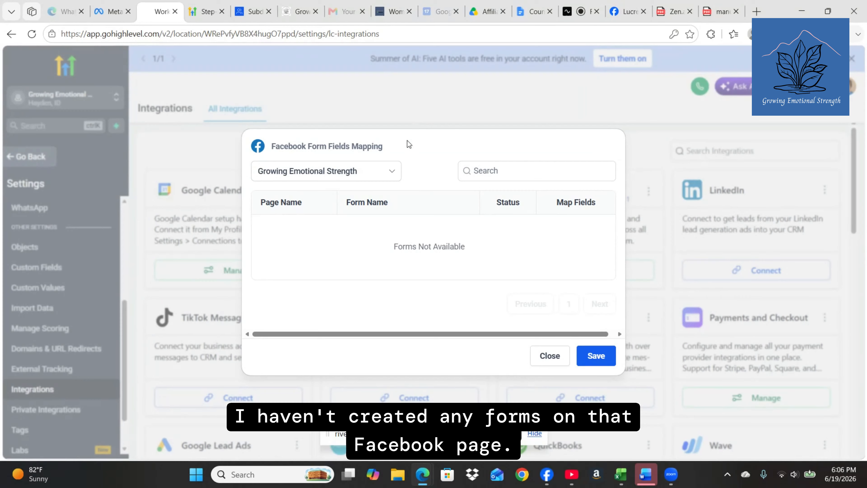
left_click(392, 173)
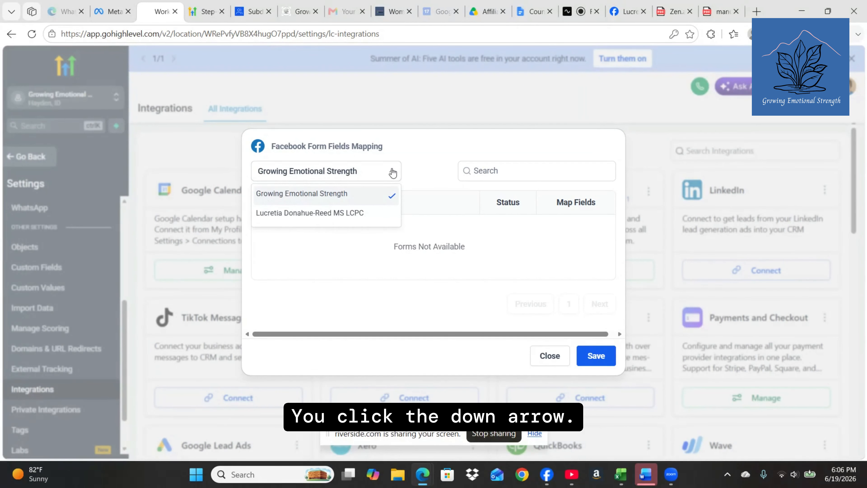
left_click(298, 219)
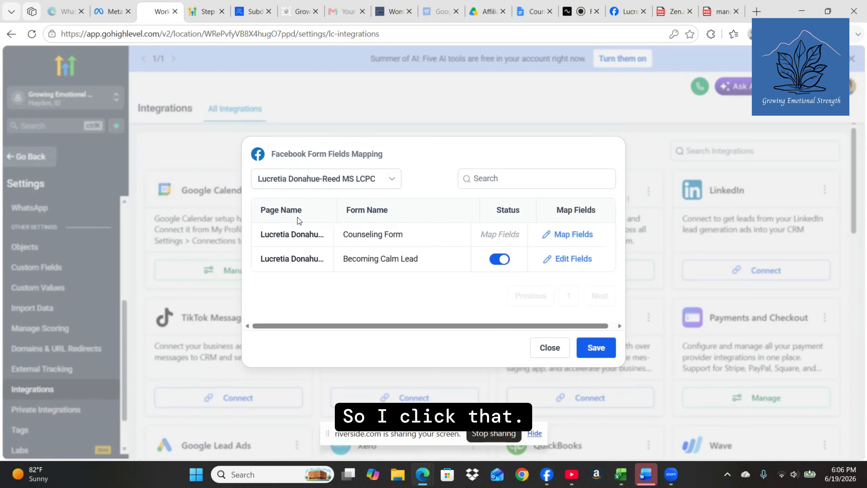
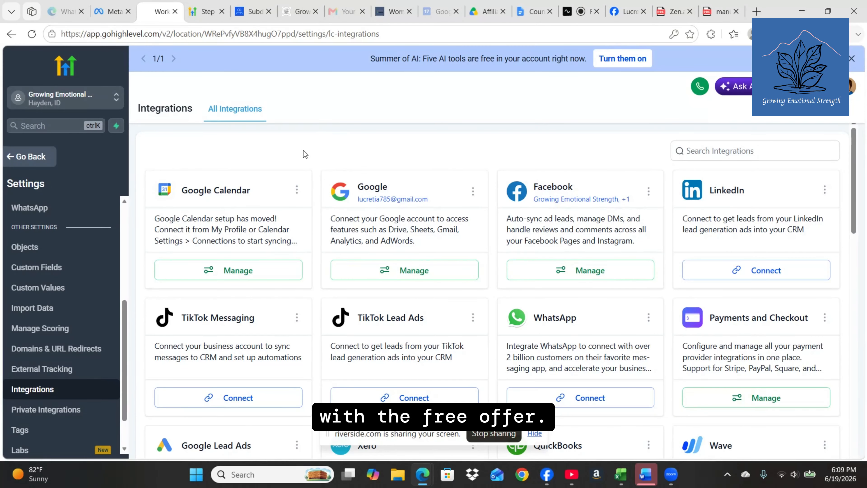
Step: From Automation's Marketing Workflows folder, open the Lead 7-Day Calm workflow in the builder
left_click(27, 157)
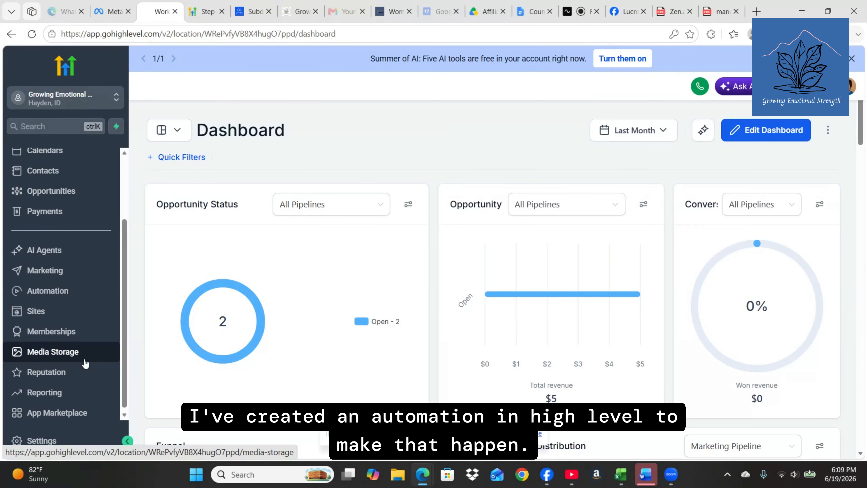
left_click(44, 289)
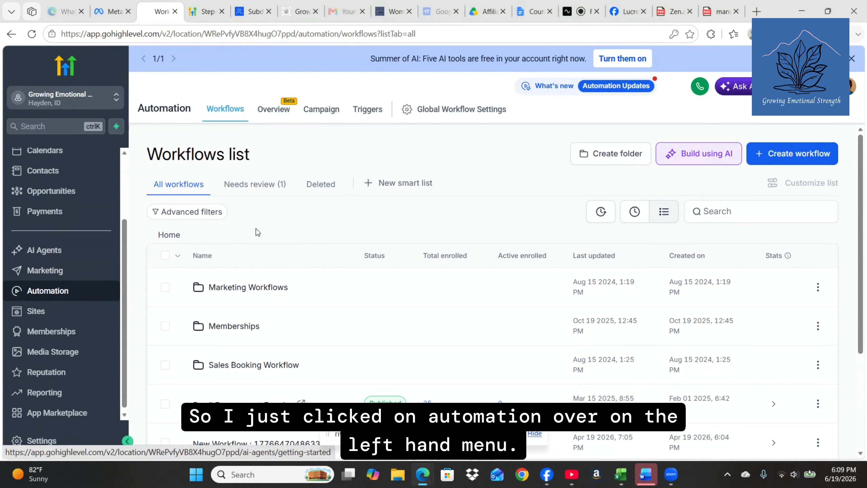
left_click(240, 288)
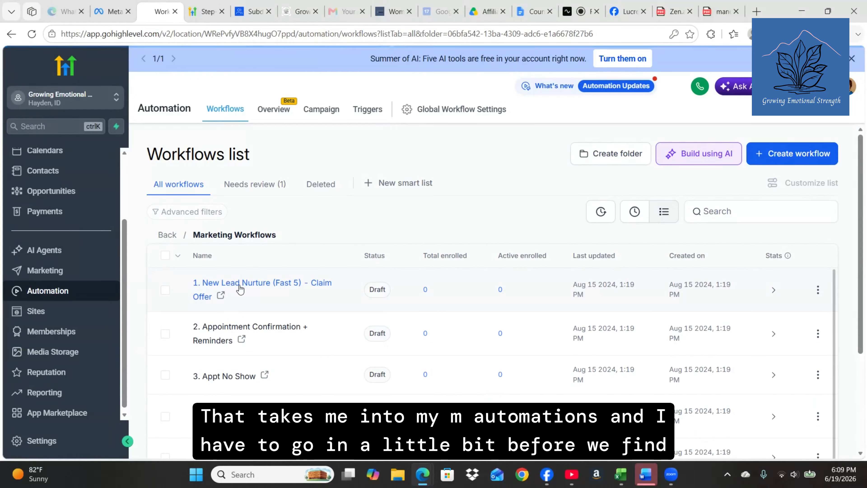
scroll(258, 351, "down", 2)
scroll(258, 353, "down", 3)
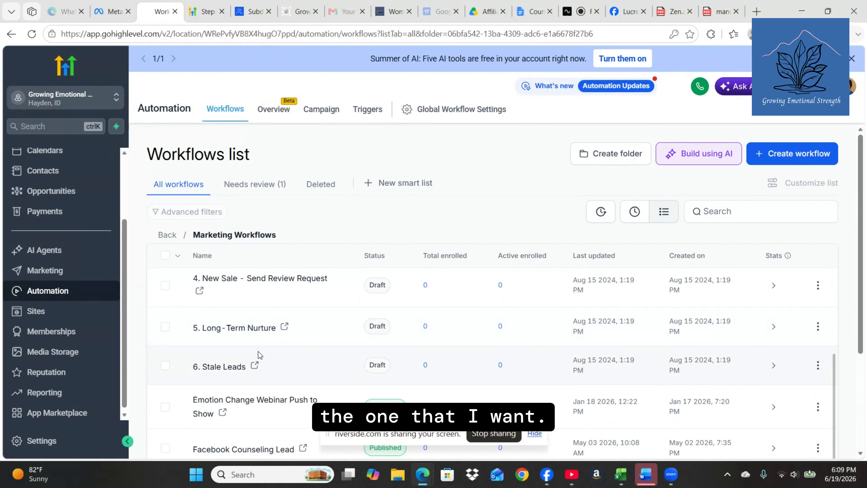
scroll(258, 351, "down", 4)
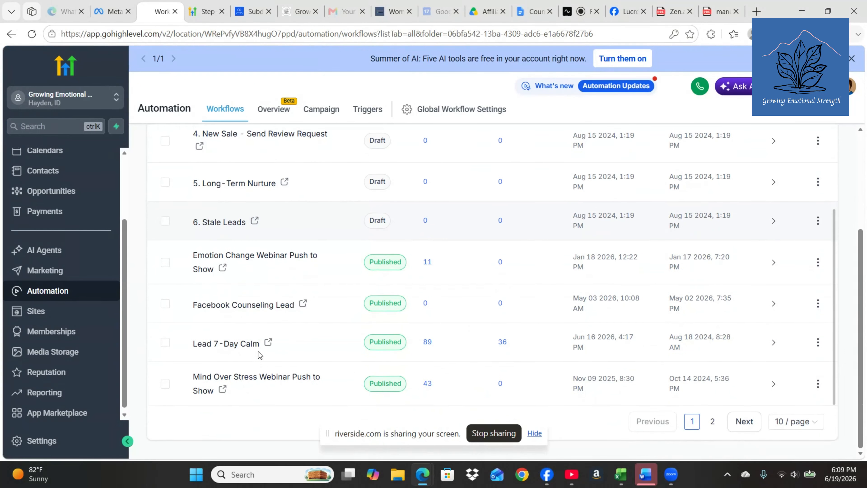
left_click(234, 344)
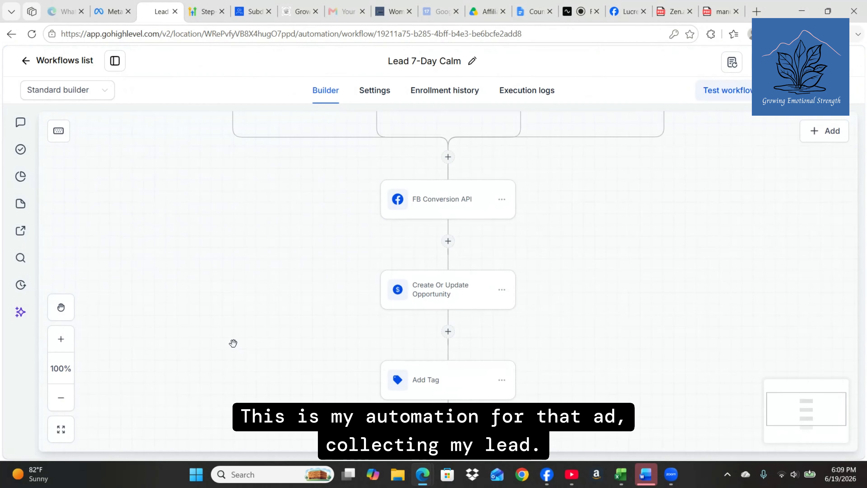
scroll(233, 343, "up", 3)
scroll(233, 343, "up", 2)
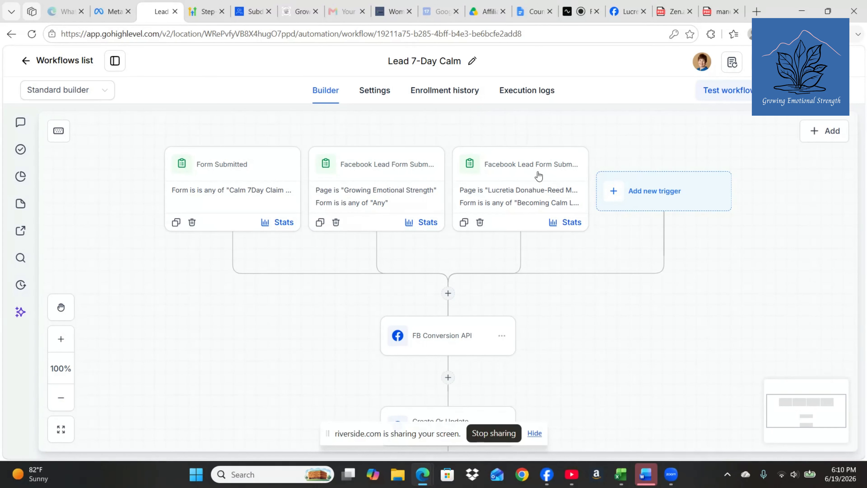
Step: Inspect the third trigger's Page is and Form is filters: practitioner's page and Becoming Calm Lead
left_click(514, 180)
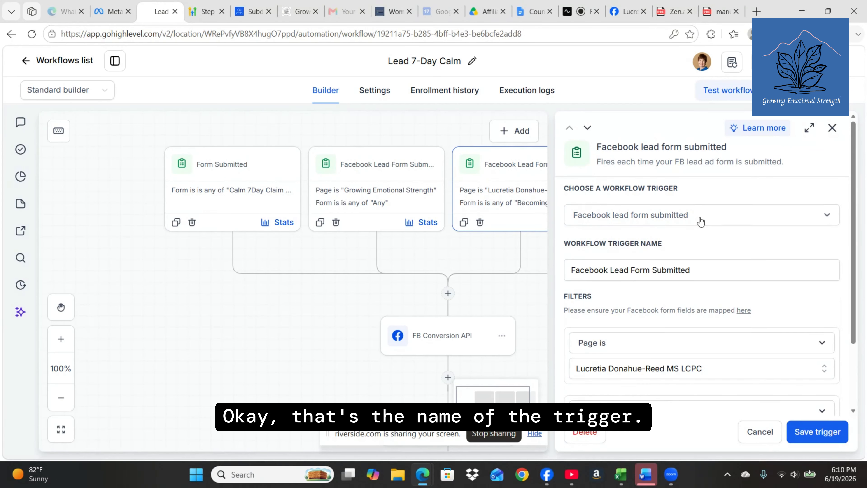
scroll(700, 221, "down", 2)
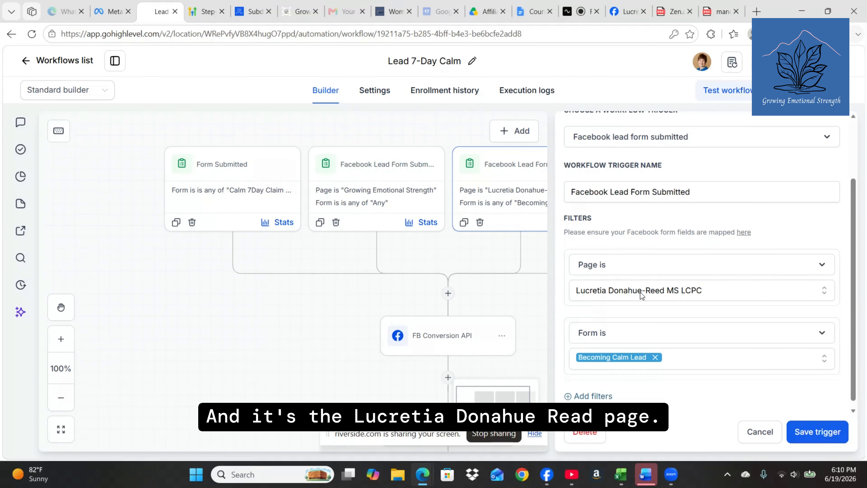
scroll(640, 292, "down", 1)
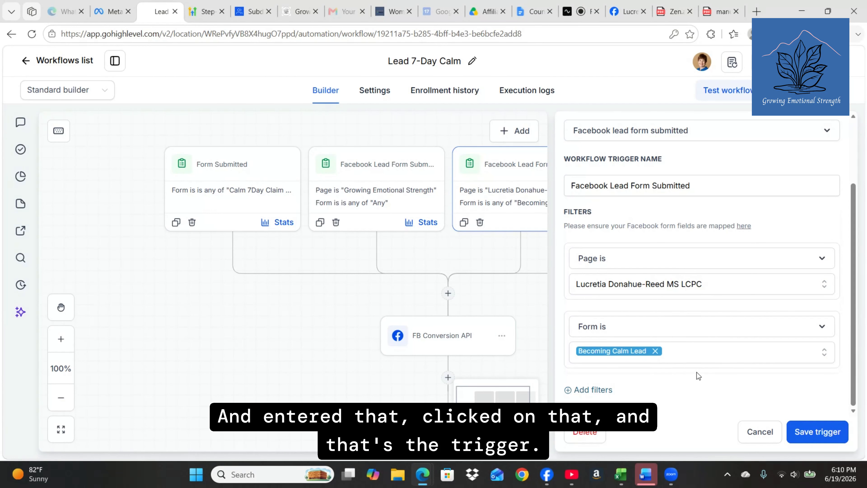
scroll(696, 372, "up", 3)
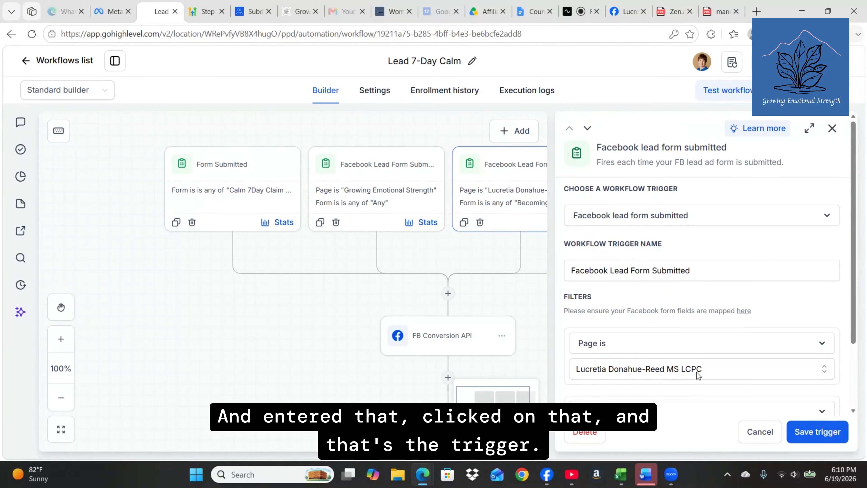
Step: Close the trigger panel and scroll the canvas down to the Add Tag and Welcome Calm Email steps
left_click(830, 131)
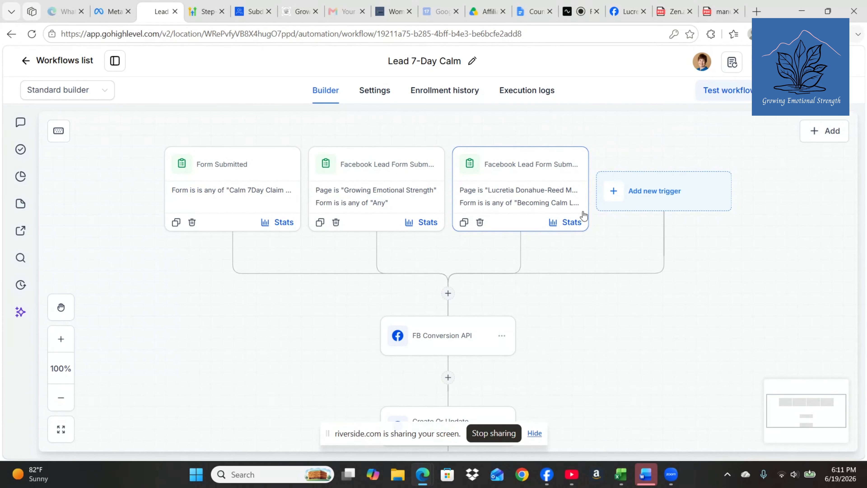
scroll(586, 319, "down", 6)
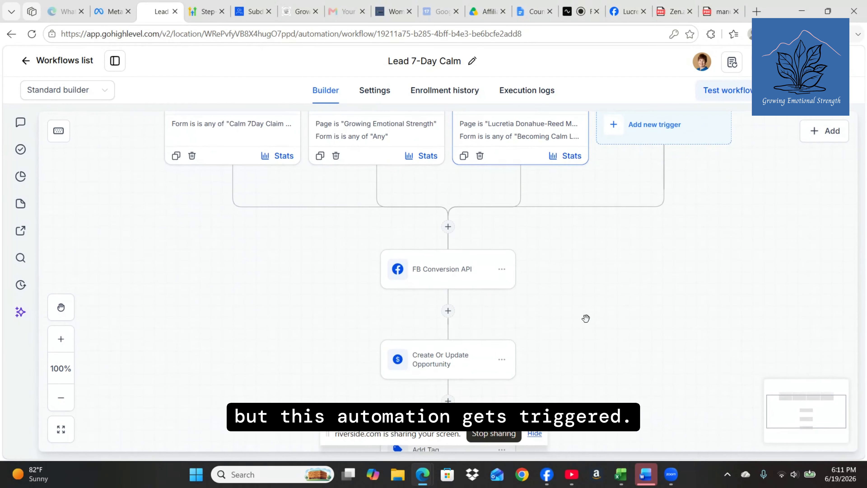
scroll(586, 319, "down", 1)
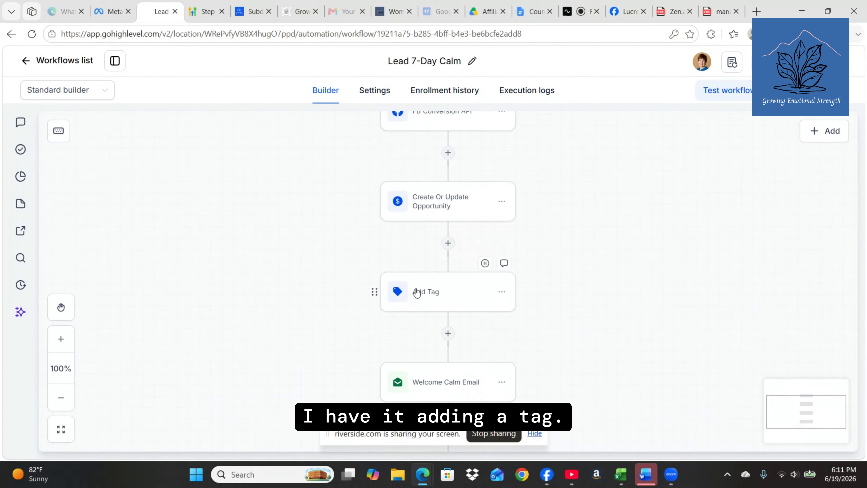
left_click(438, 298)
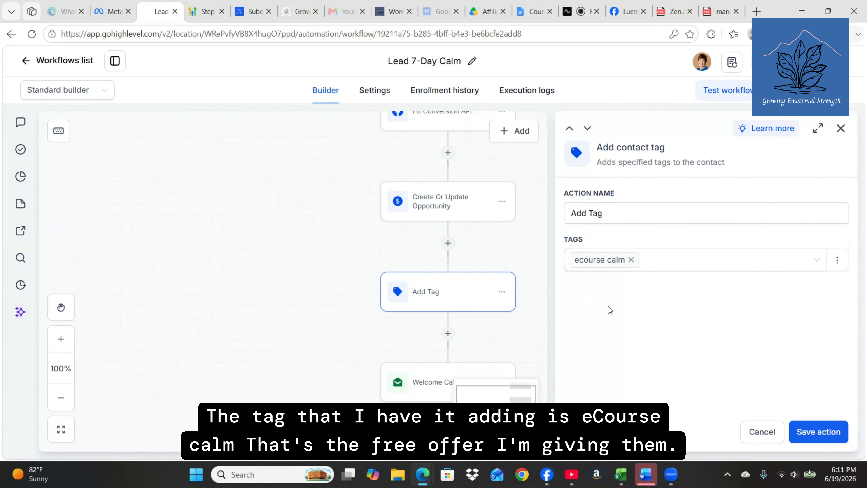
left_click(592, 272)
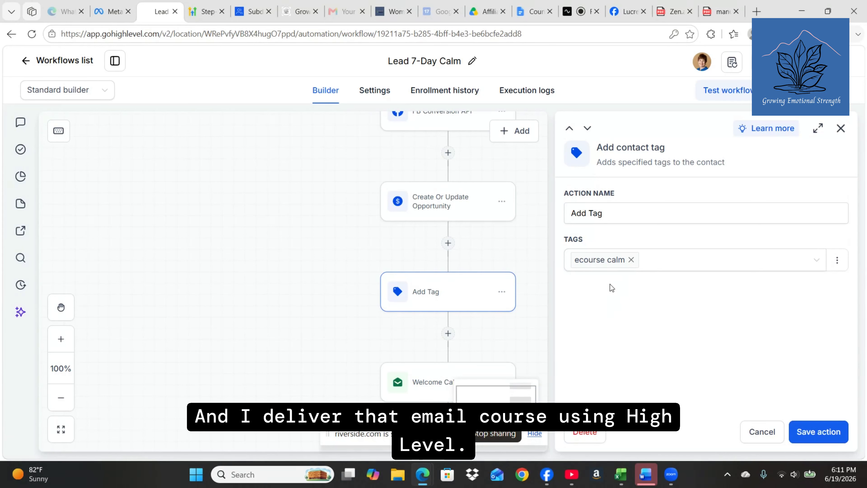
left_click(838, 131)
scroll(507, 292, "down", 3)
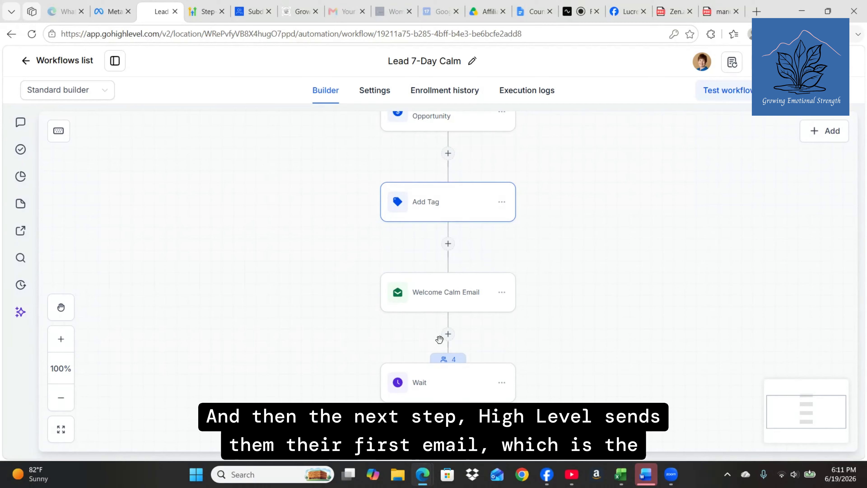
mouse_move(424, 304)
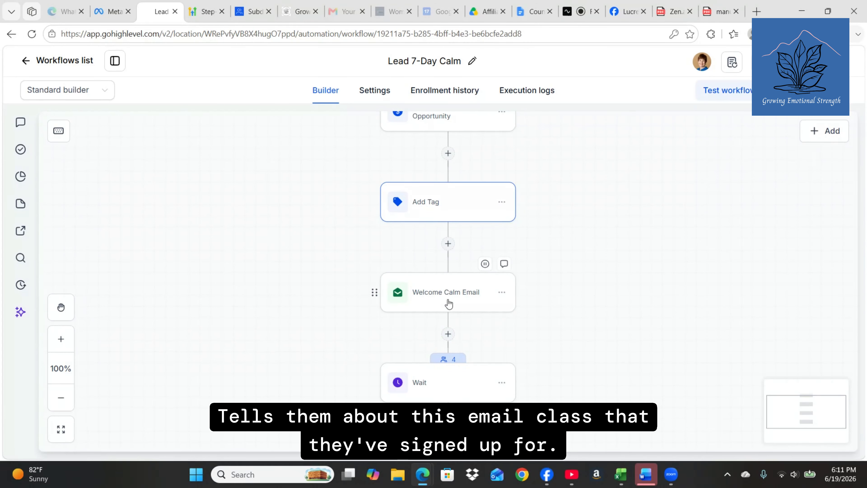
scroll(449, 304, "down", 1)
scroll(449, 303, "down", 3)
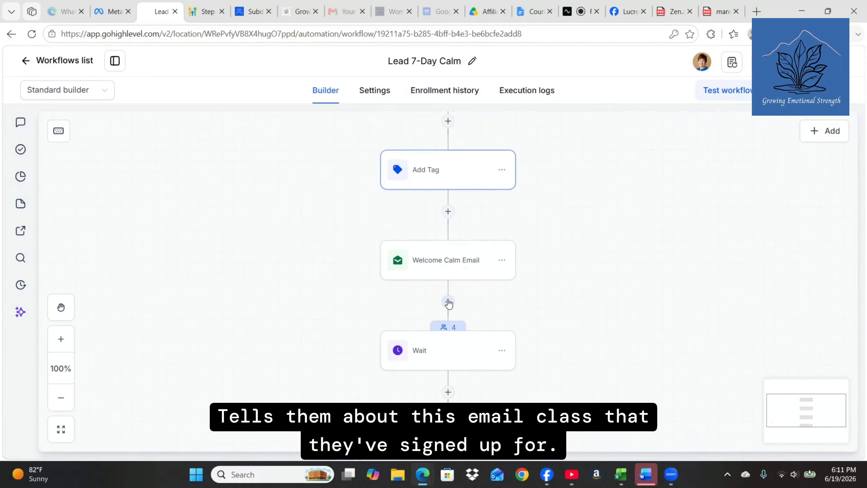
scroll(452, 320, "down", 3)
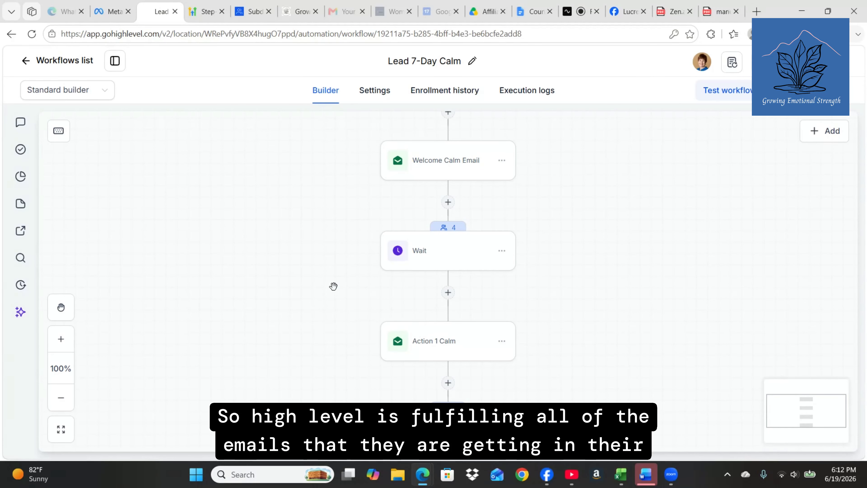
scroll(333, 287, "down", 2)
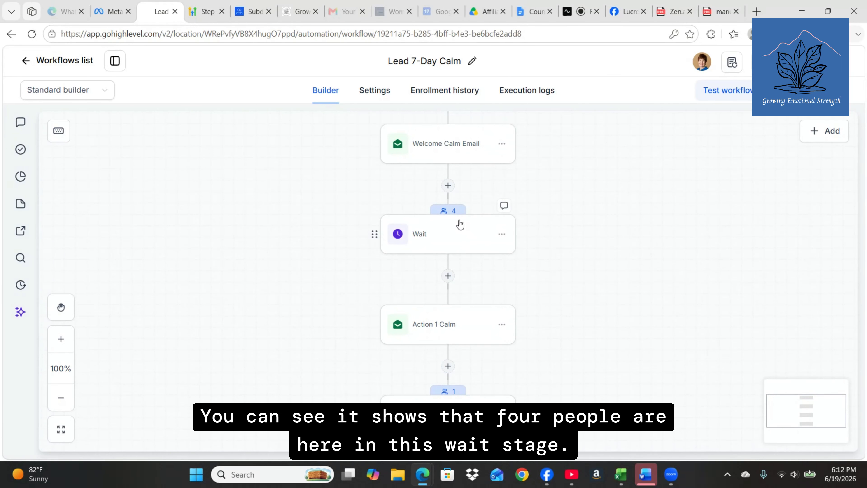
scroll(307, 275, "down", 4)
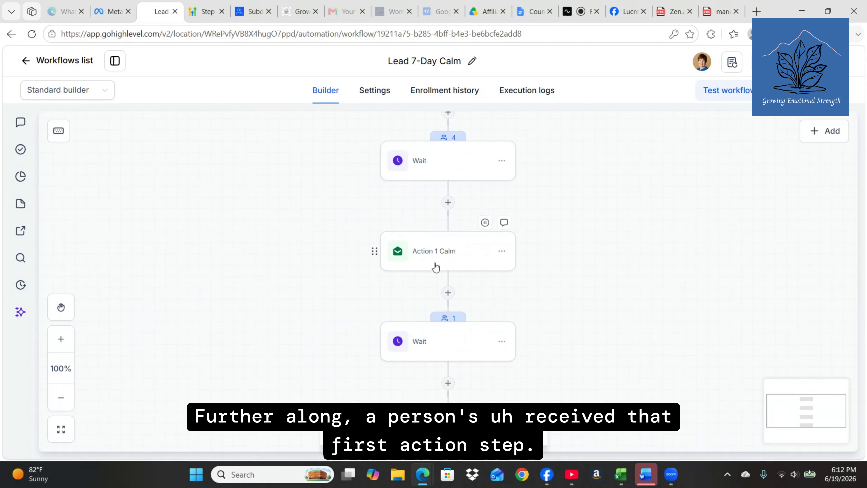
scroll(306, 269, "down", 2)
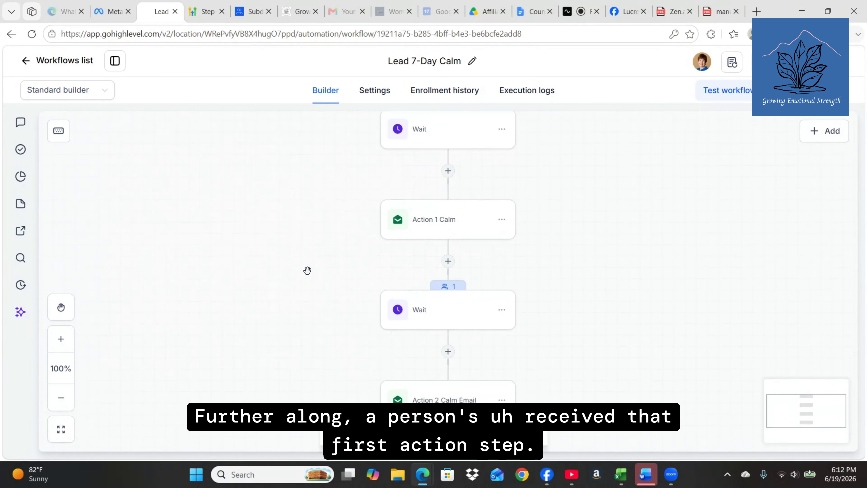
scroll(307, 270, "down", 5)
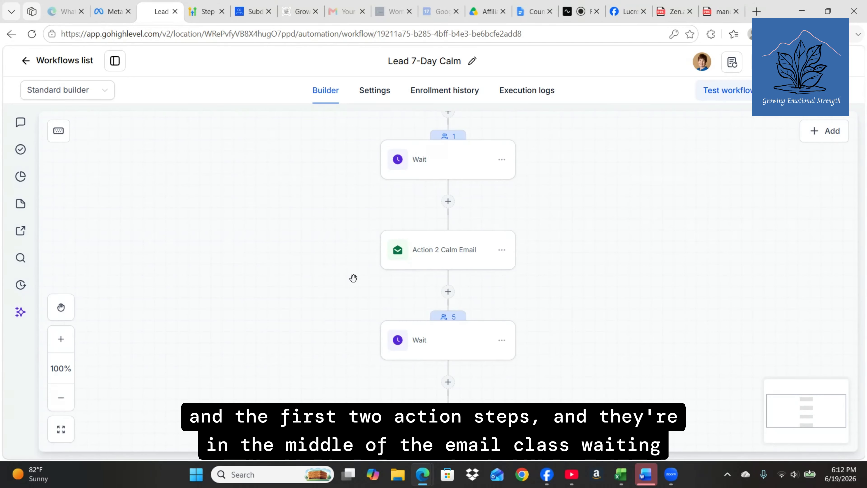
scroll(353, 278, "down", 4)
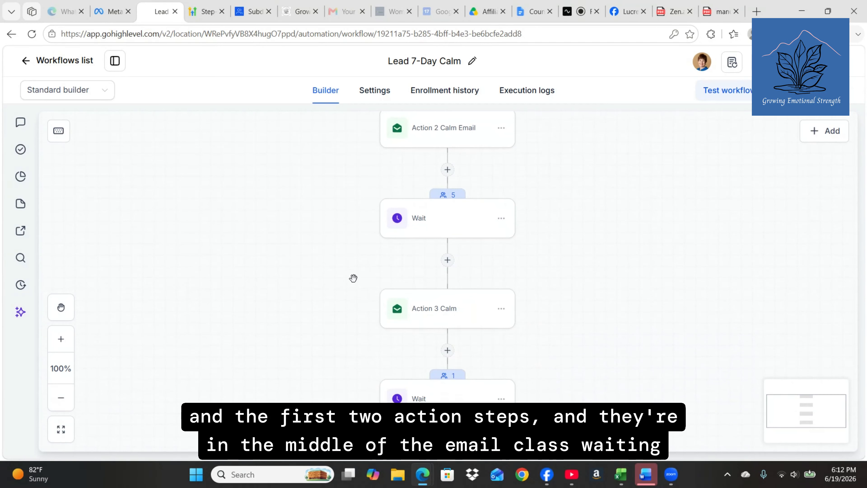
scroll(353, 278, "down", 3)
scroll(353, 278, "up", 7)
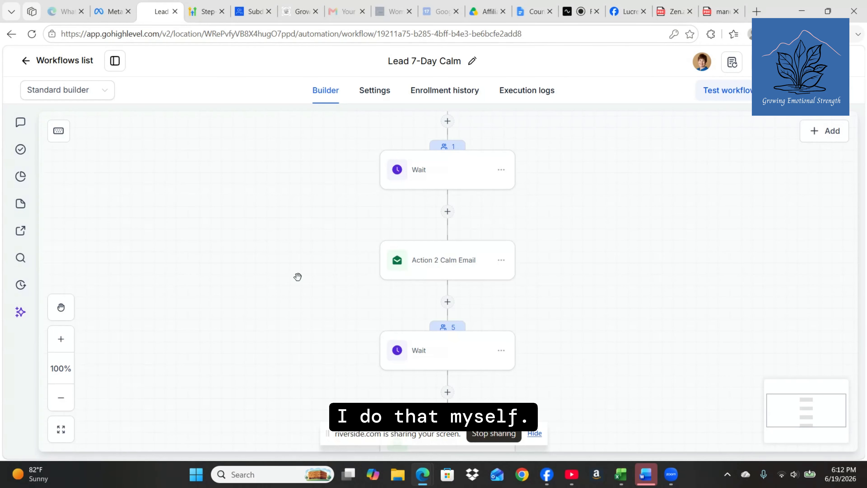
scroll(298, 277, "up", 1)
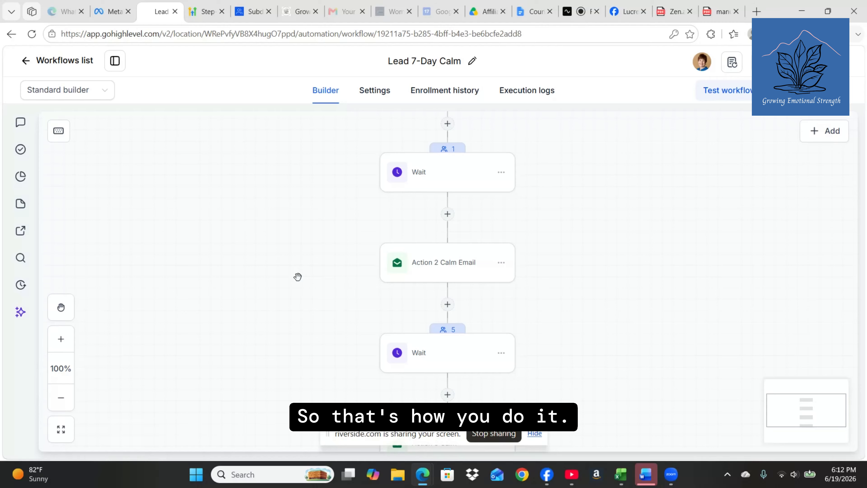